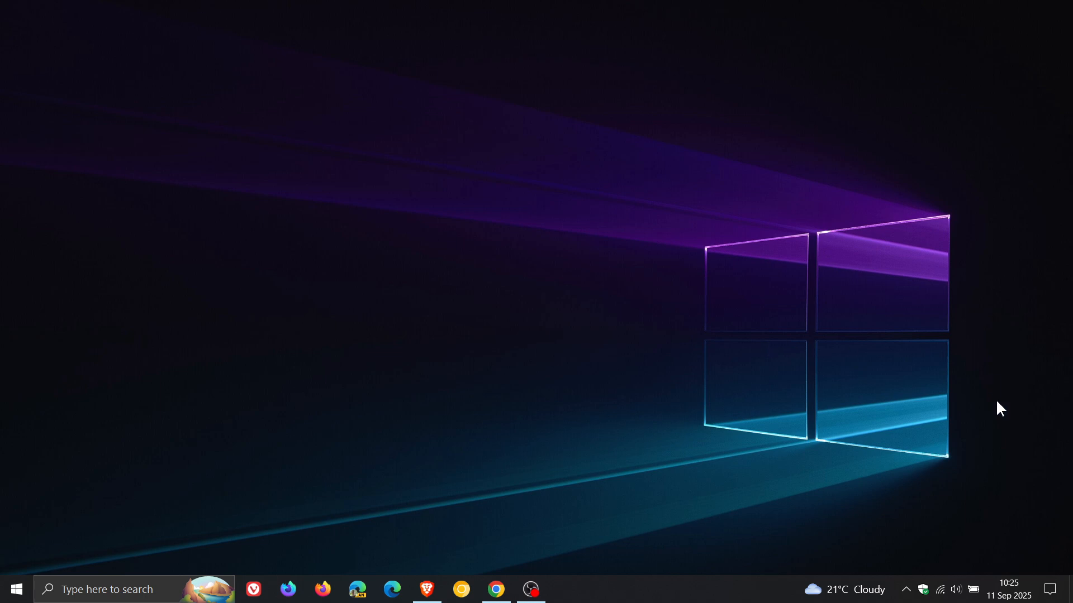
# - Show the taskbar calendar flyout for Thursday, September 11, 2025
pyautogui.click(1009, 590)
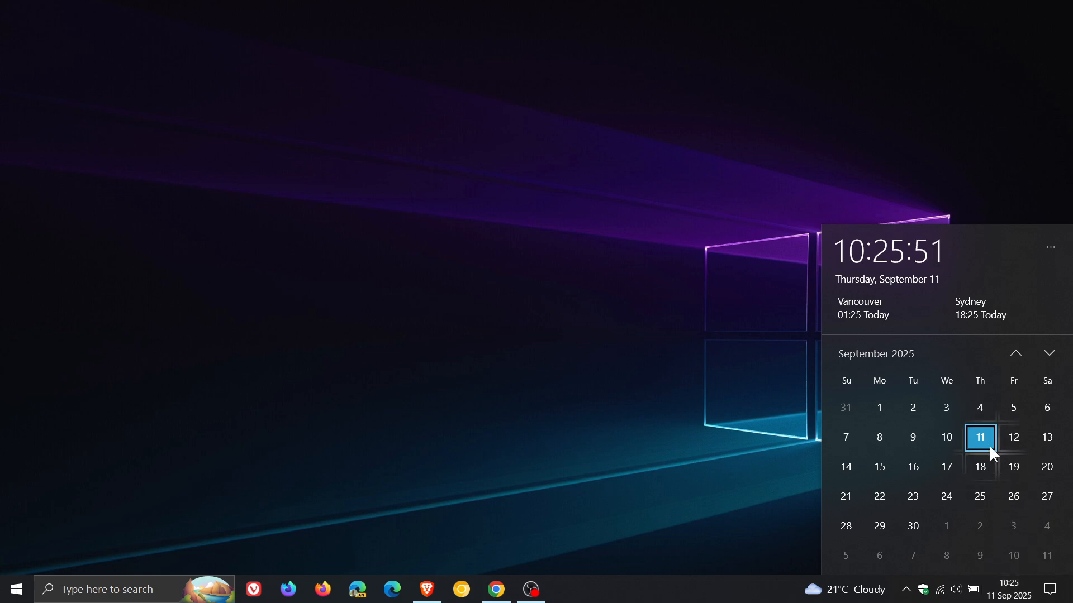
# - Navigate the calendar to October 2025, select the 14th (end-of-support date), then dismiss the flyout
pyautogui.click(850, 464)
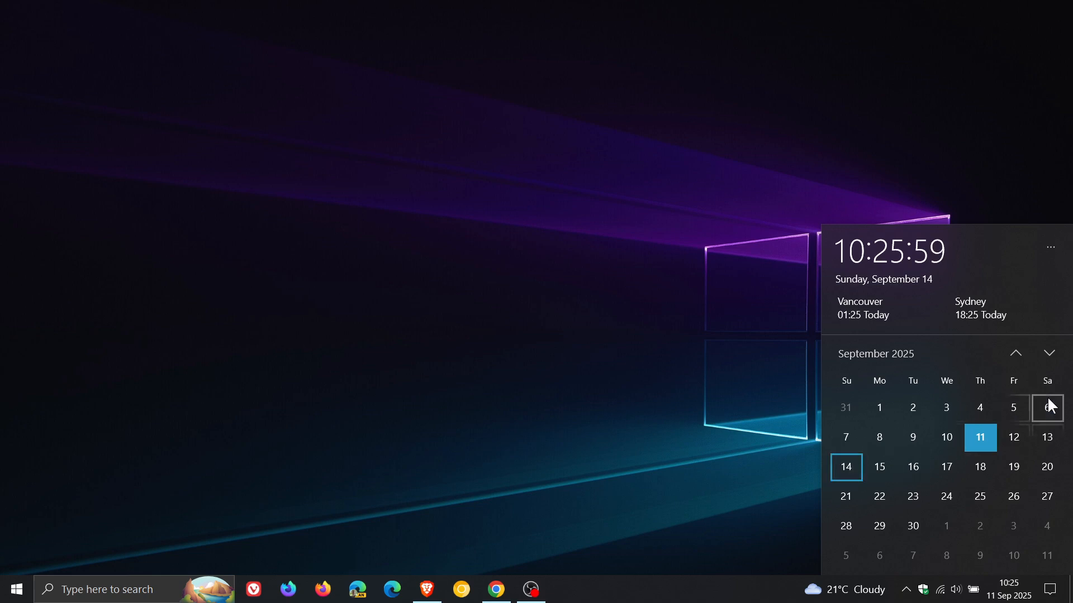
pyautogui.click(1049, 354)
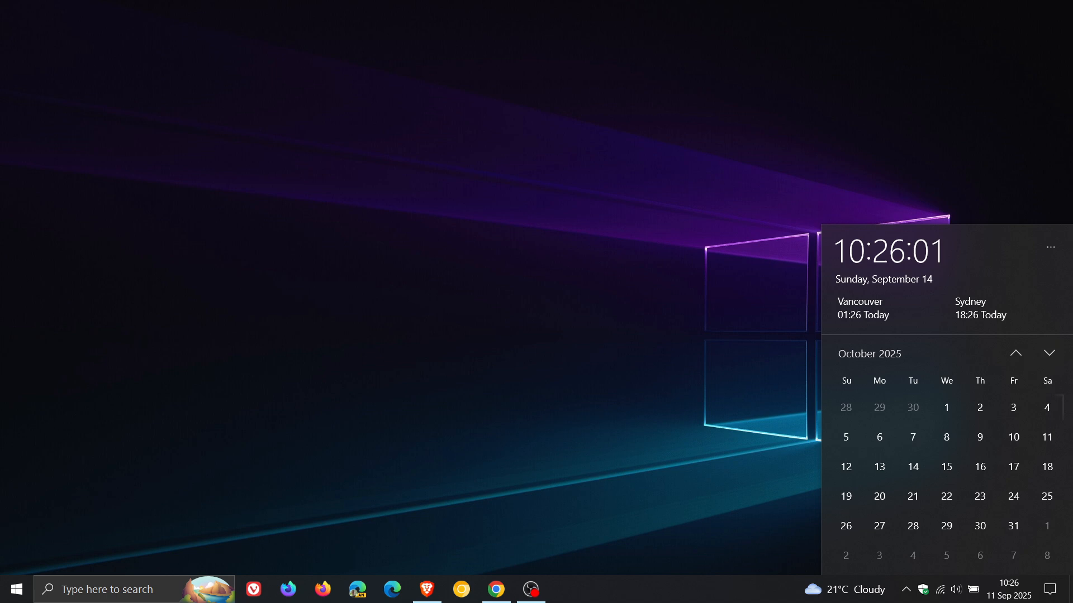
pyautogui.click(913, 467)
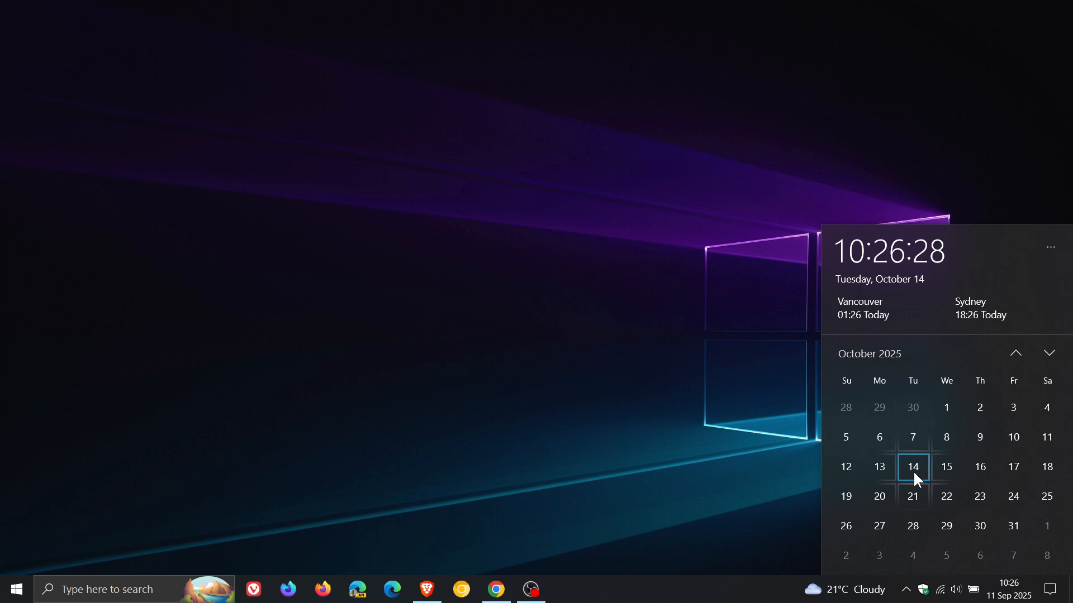
pyautogui.click(427, 589)
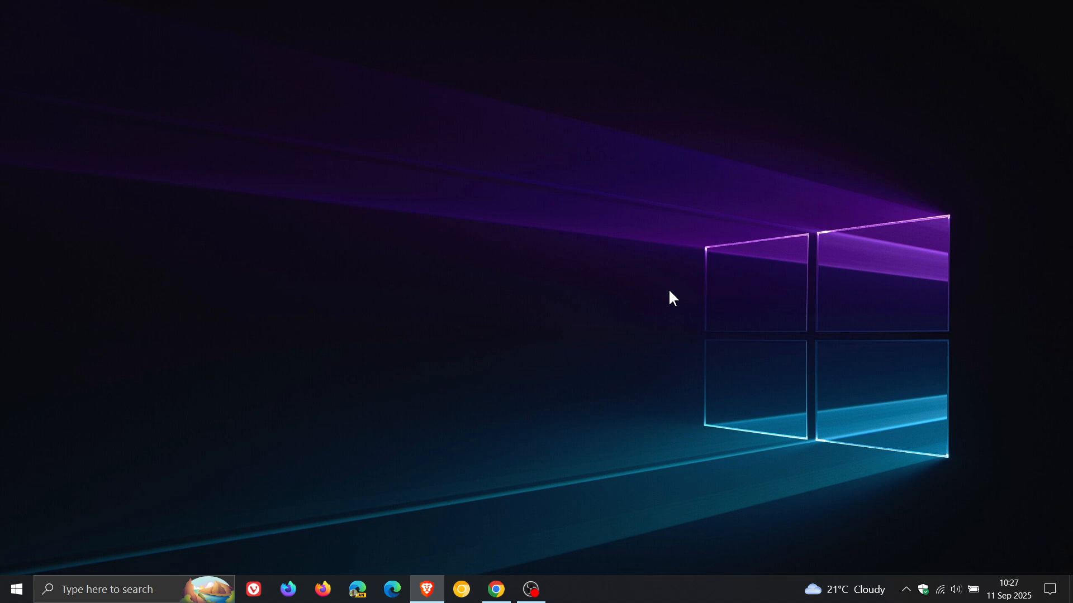
# - Restore Chrome's Windows 10 22H2 page and highlight the sentence about monthly security updates ending
pyautogui.click(496, 589)
pyautogui.scroll(3, 857, 394)
pyautogui.scroll(5, 844, 397)
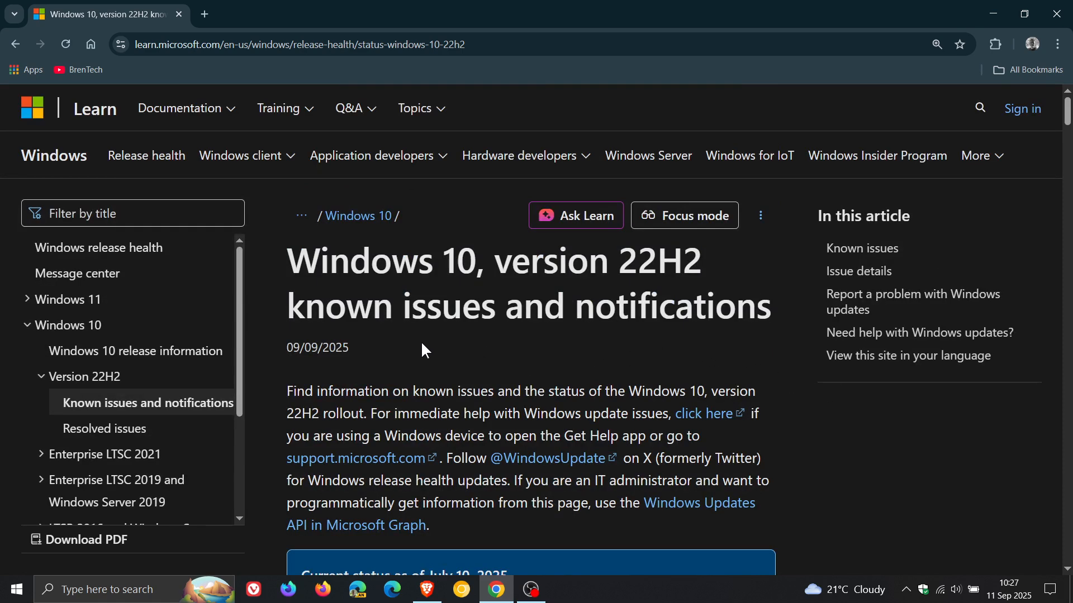
pyautogui.scroll(-3, 773, 382)
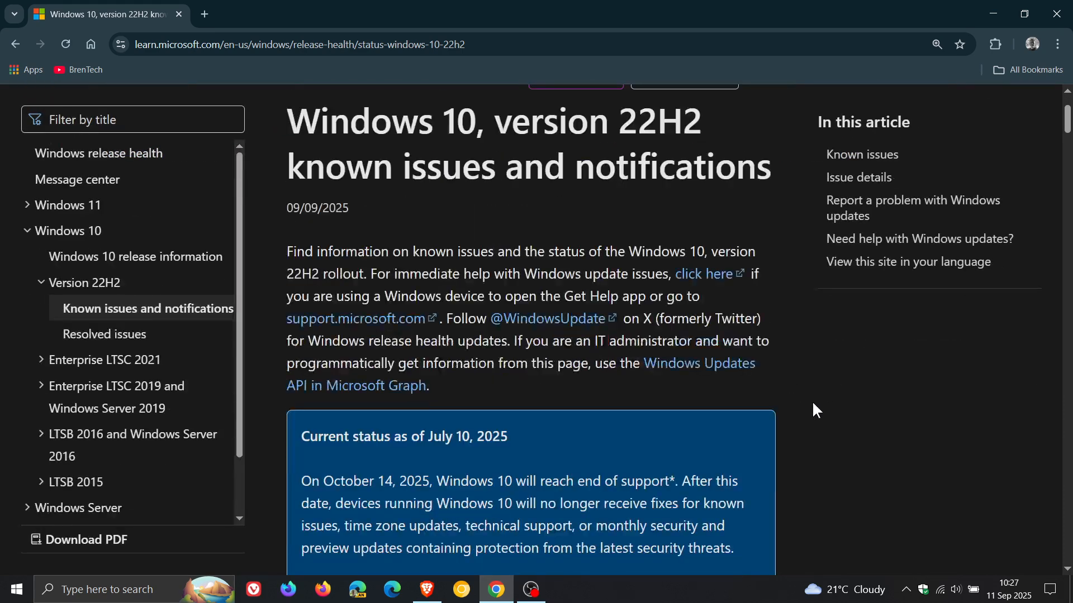
pyautogui.scroll(-1, 812, 401)
pyautogui.scroll(-1, 818, 393)
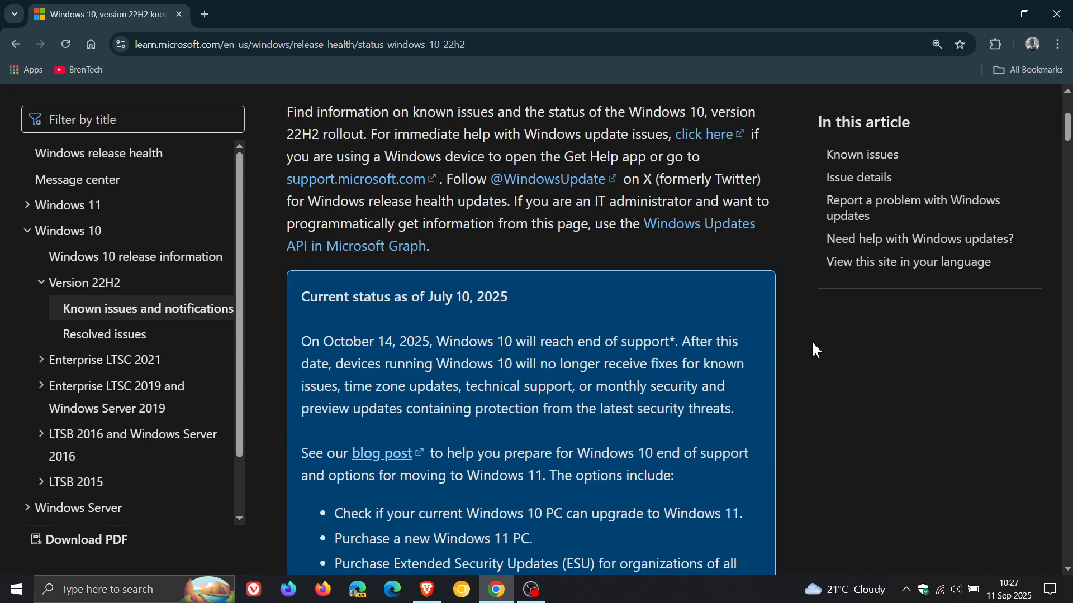
pyautogui.scroll(-1, 812, 340)
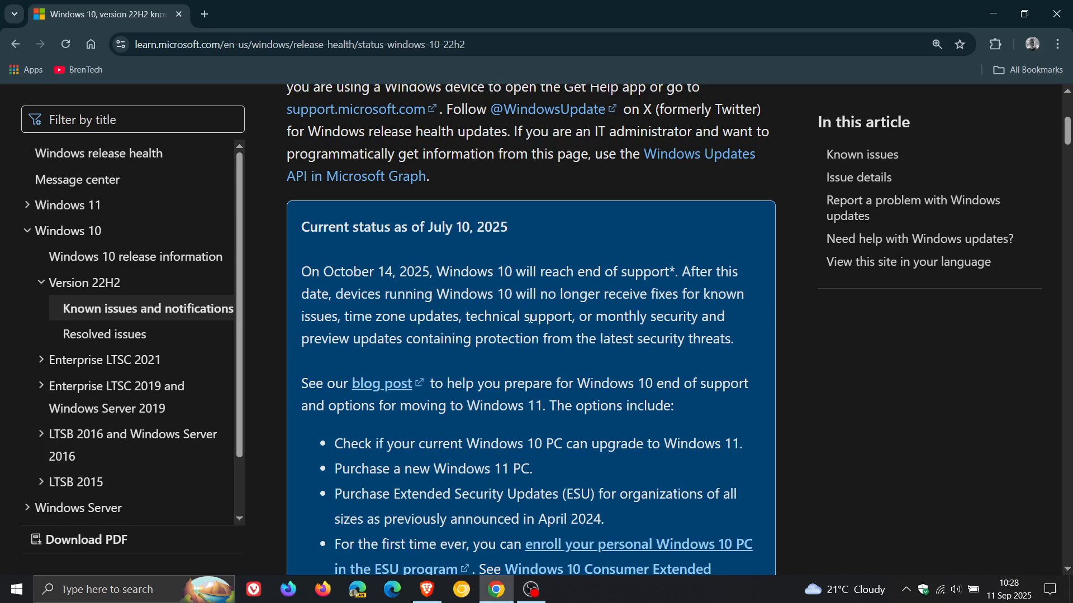
pyautogui.moveTo(569, 316)
pyautogui.mouseDown()
pyautogui.moveTo(726, 314)
pyautogui.moveTo(487, 316)
pyautogui.moveTo(520, 360)
pyautogui.moveTo(490, 349)
pyautogui.moveTo(738, 355)
pyautogui.mouseUp()
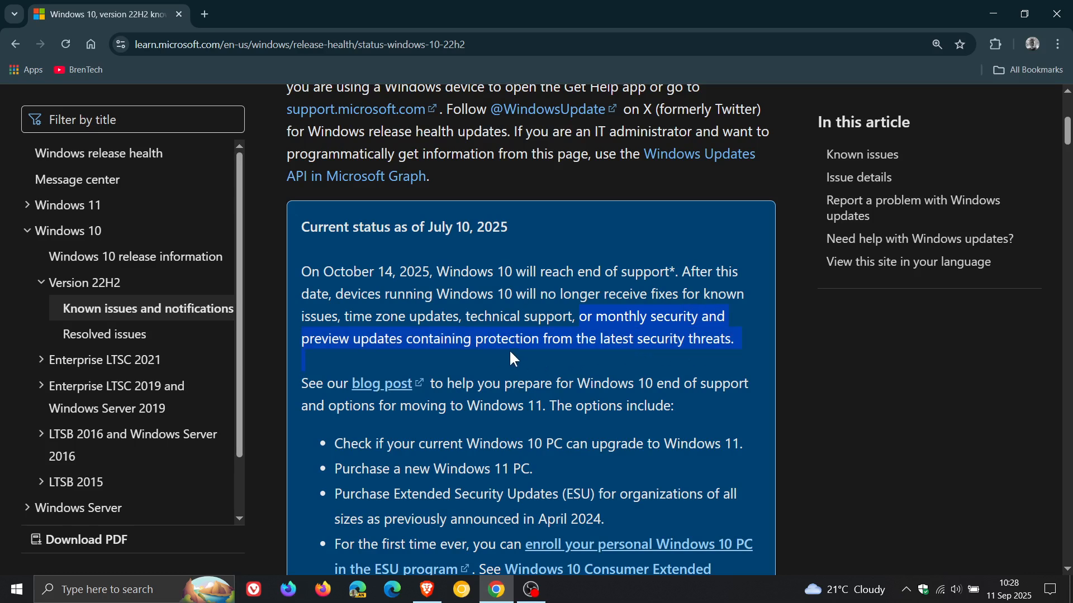
pyautogui.click(737, 355)
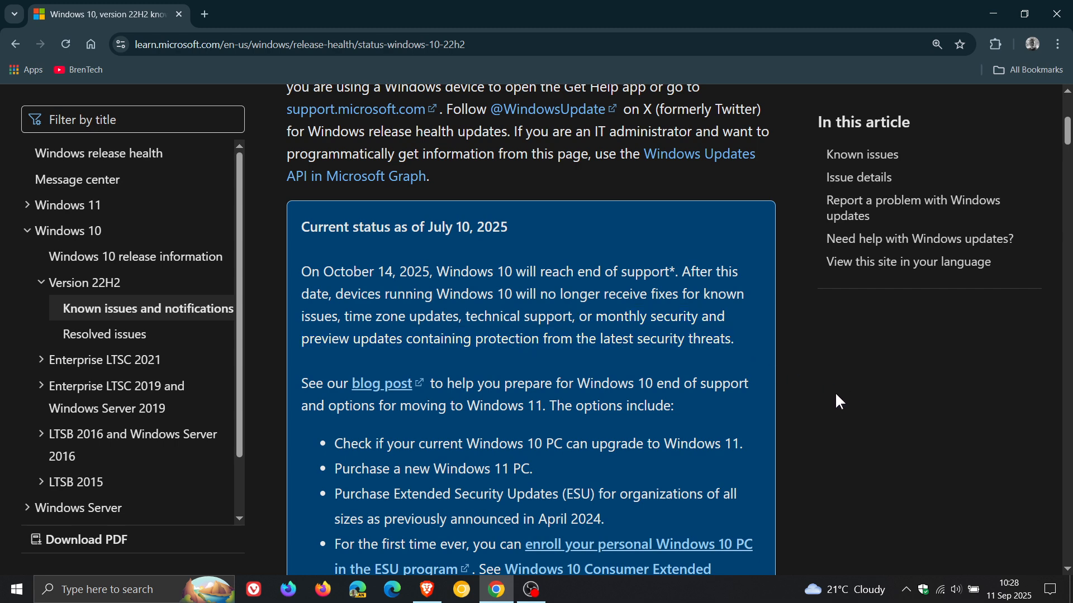
pyautogui.scroll(-1, 837, 391)
pyautogui.scroll(-1, 837, 390)
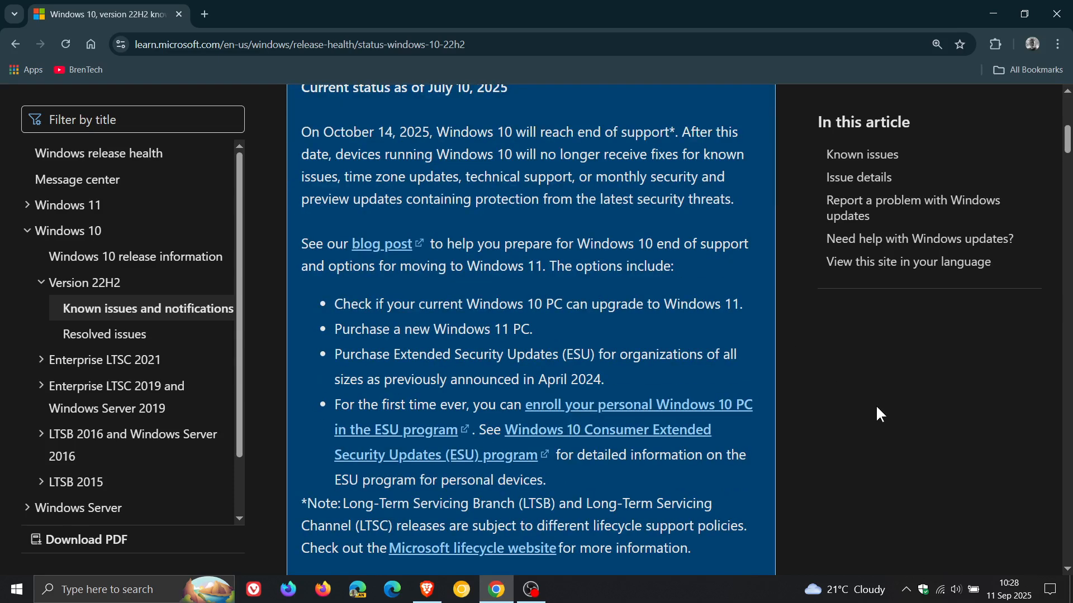
# - Highlight the end-of-support preparation sentence and the 'purchase a new Windows 11 PC' option, then switch windows
pyautogui.moveTo(431, 243)
pyautogui.mouseDown()
pyautogui.moveTo(747, 245)
pyautogui.moveTo(741, 269)
pyautogui.mouseUp()
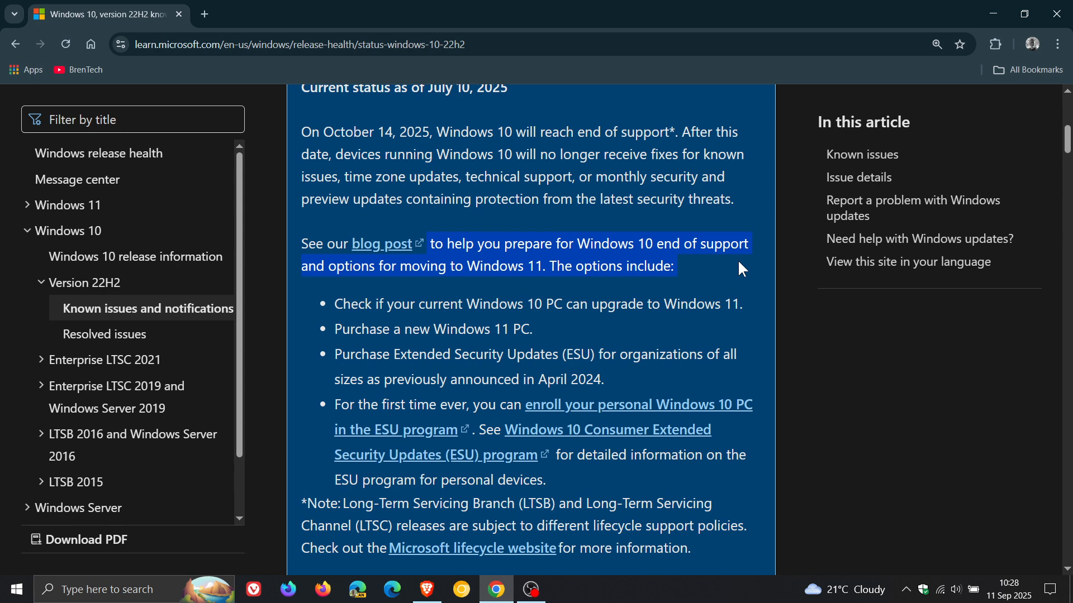
pyautogui.click(744, 283)
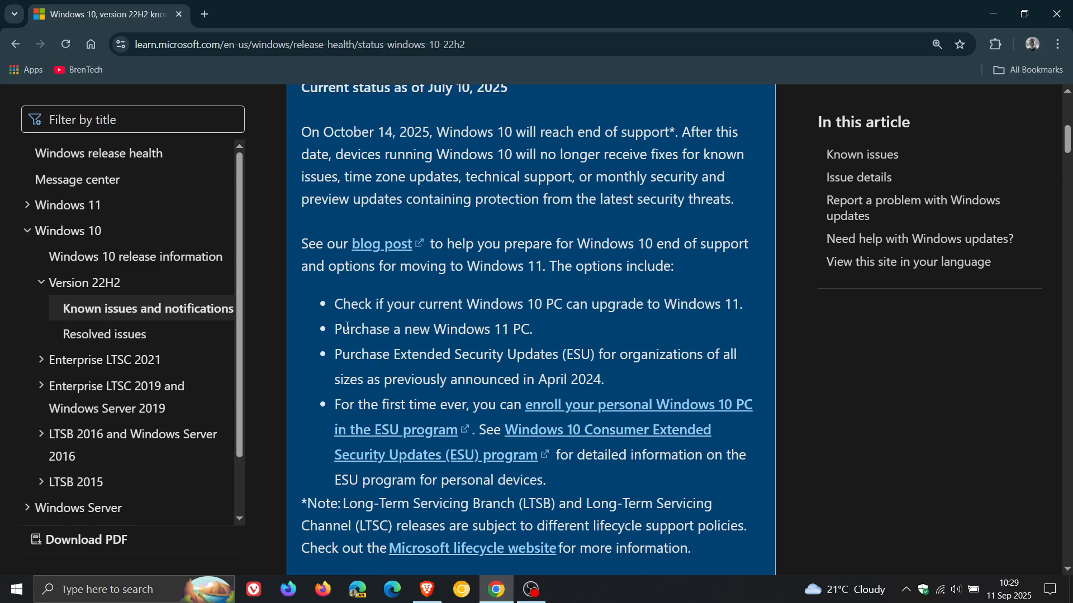
pyautogui.moveTo(340, 329); pyautogui.dragTo(526, 323)
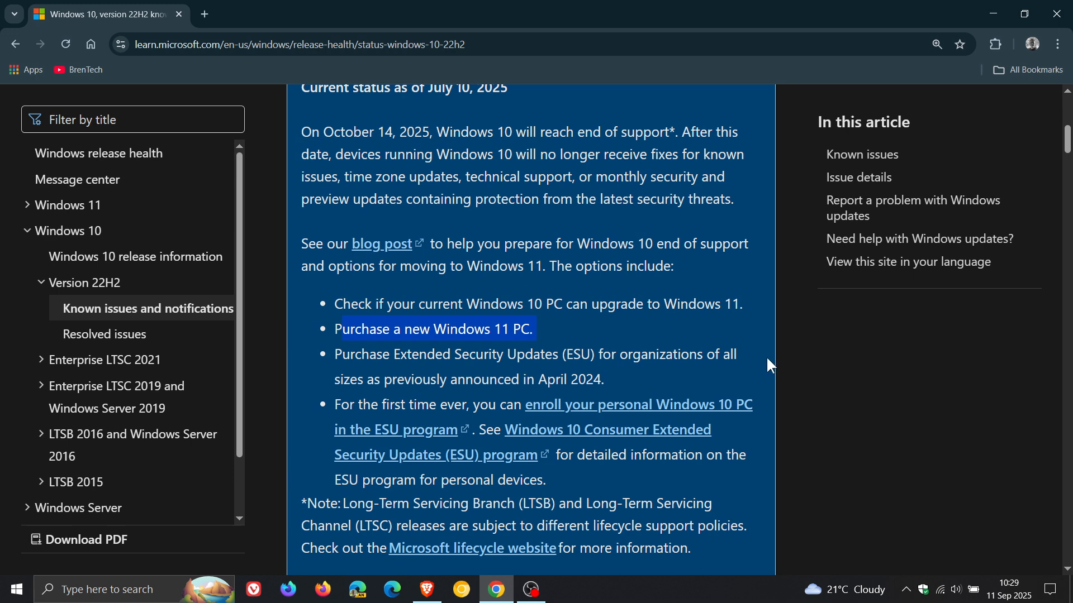
pyautogui.click(758, 304)
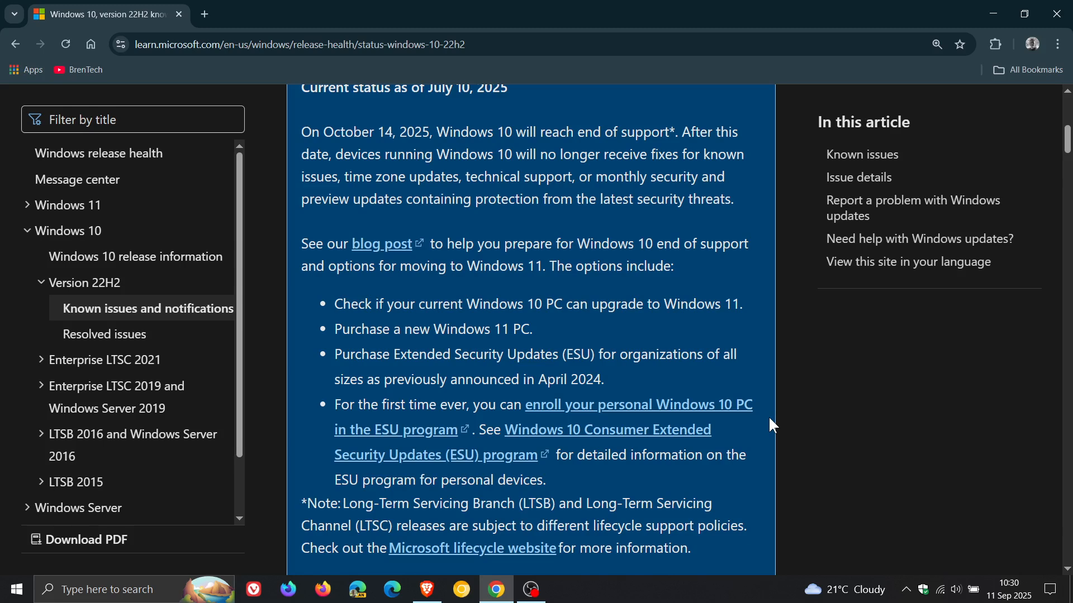
pyautogui.scroll(-1, 768, 416)
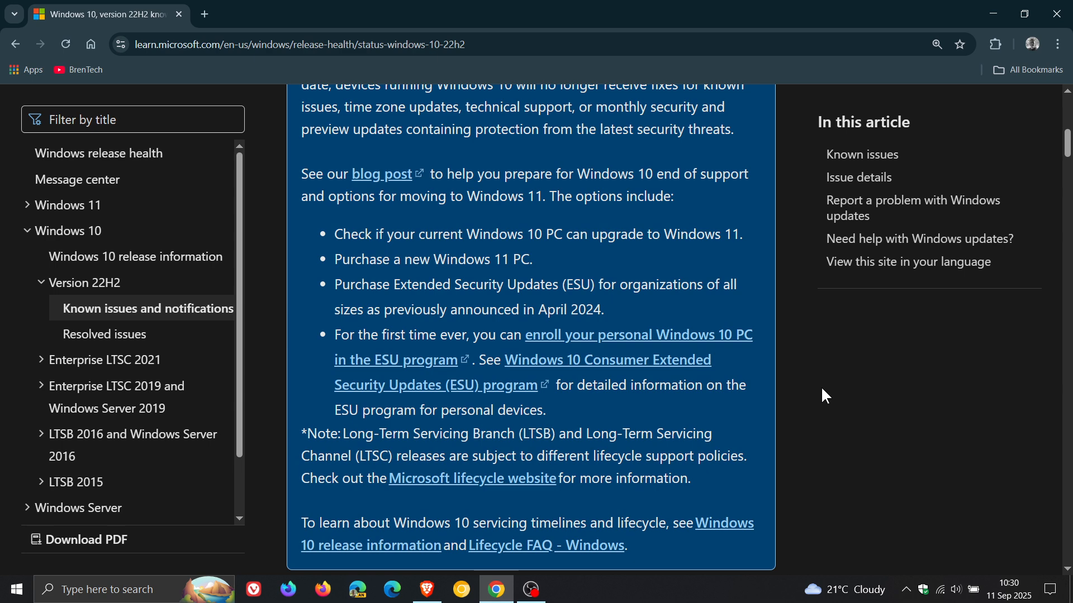
pyautogui.hotkey('alt', 'Tab')
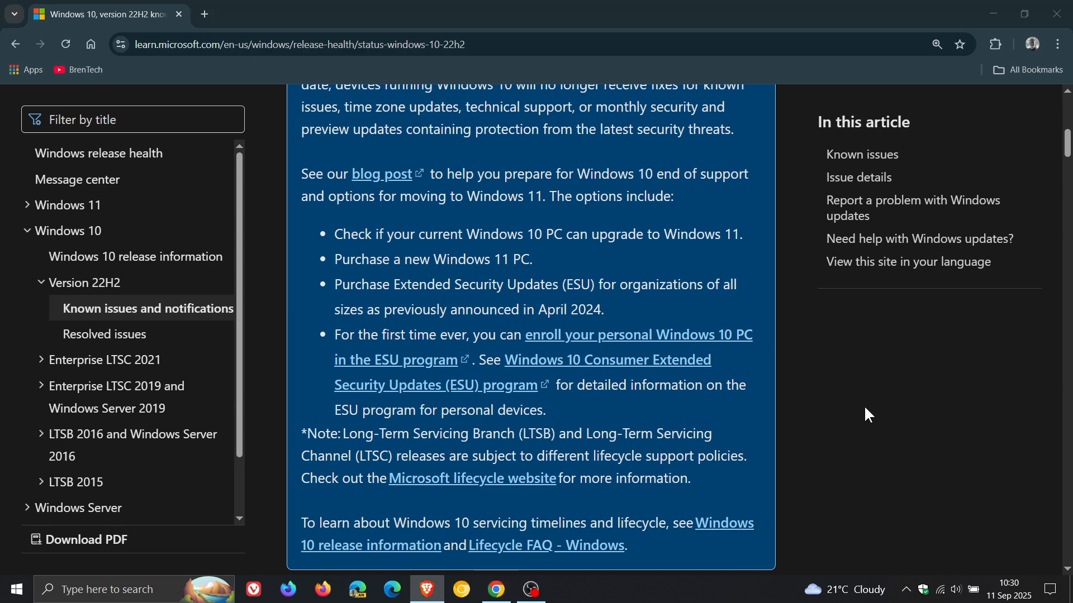
# - Check Windows Update in Settings showing the PC up to date and ESU-enrolled, then close Settings
pyautogui.click(994, 19)
pyautogui.click(17, 592)
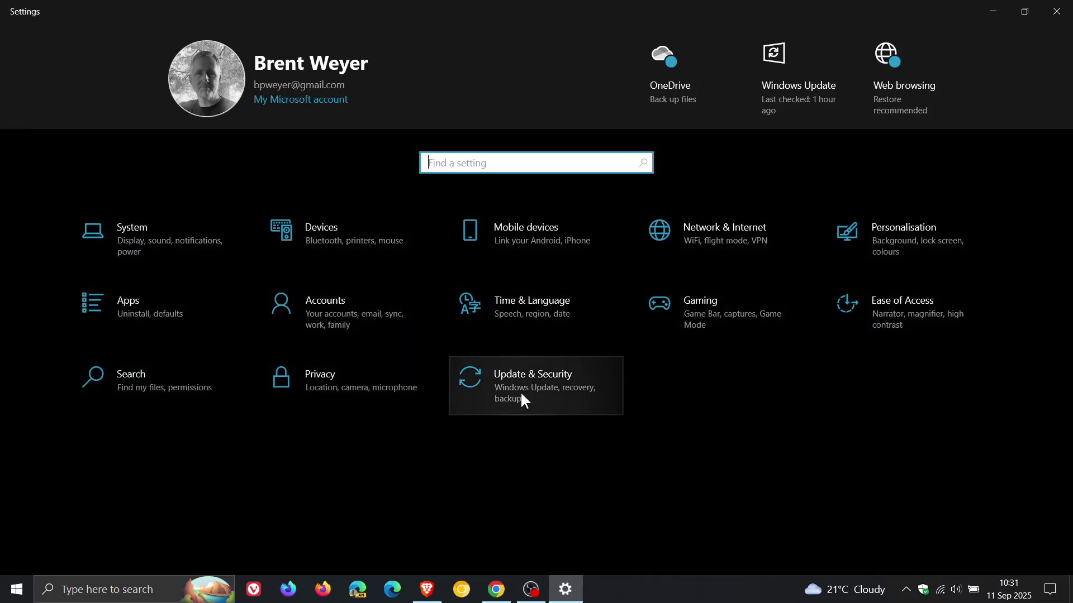
pyautogui.click(521, 391)
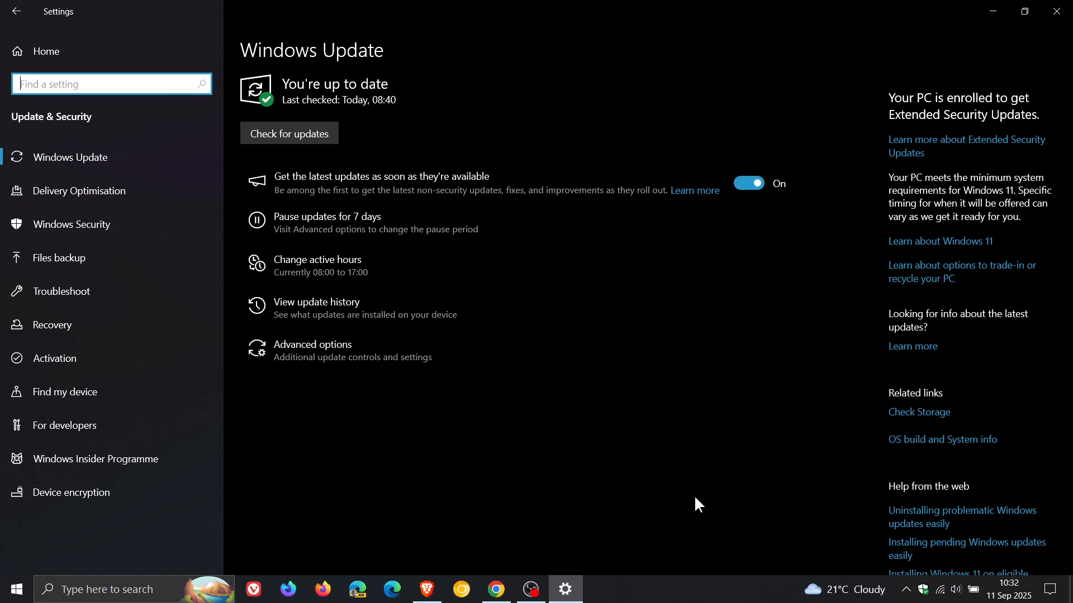
pyautogui.click(1056, 11)
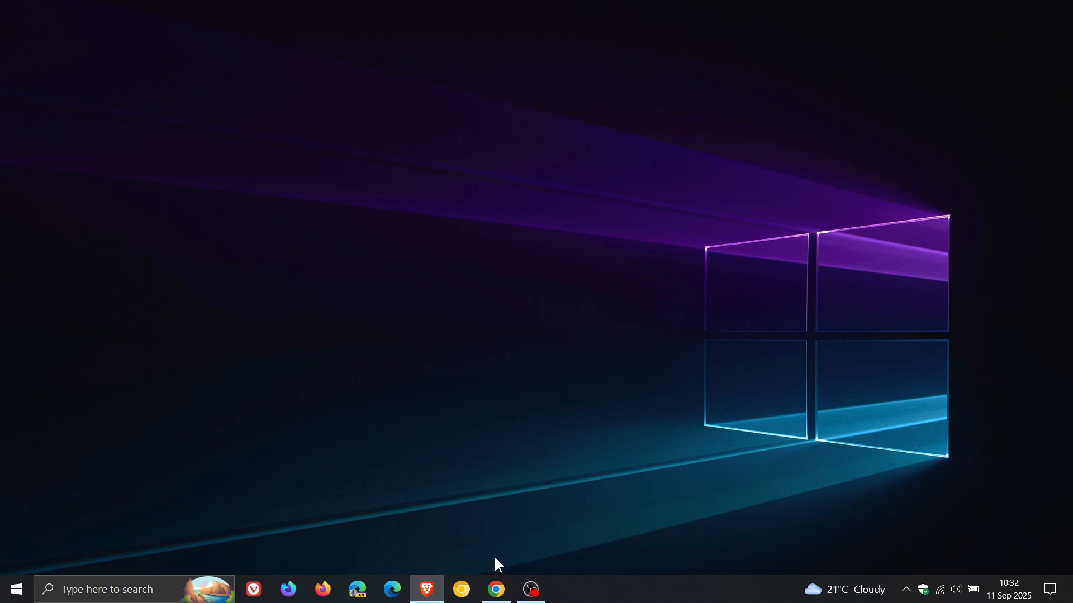
# - Restore Chrome showing the Learn end-of-support options list with personal ESU enrollment
pyautogui.click(496, 589)
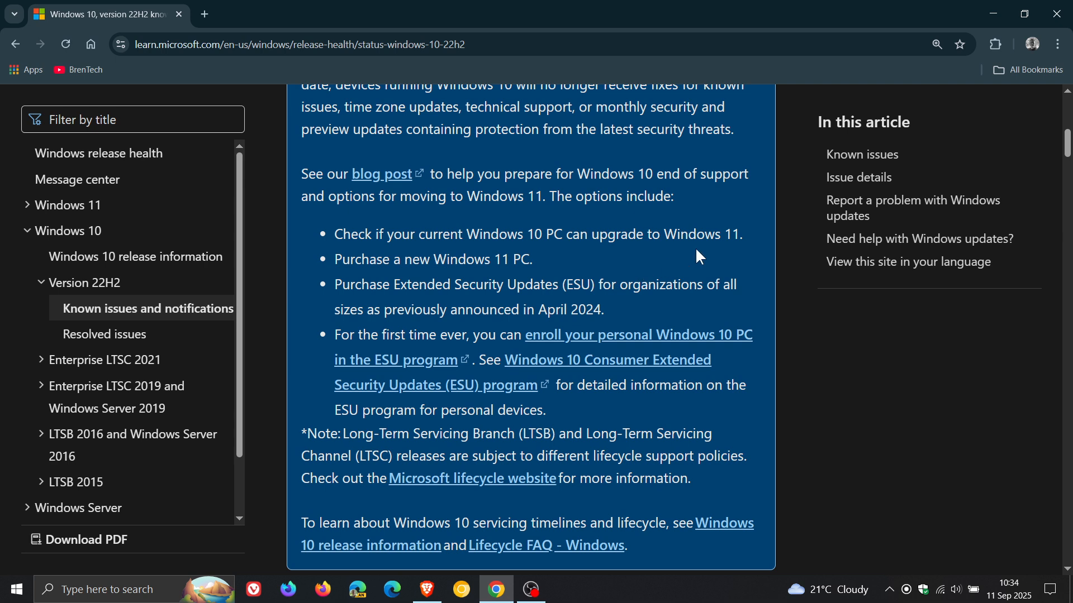
# - Minimize Chrome, glance at the taskbar calendar, and leave the plain desktop showing
pyautogui.click(993, 13)
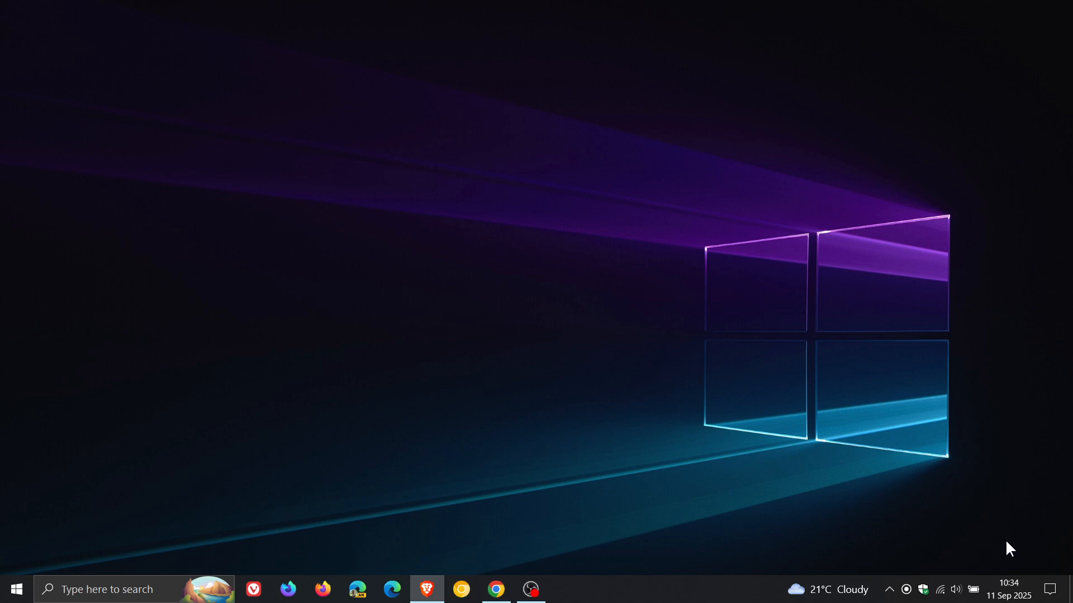
pyautogui.click(1010, 587)
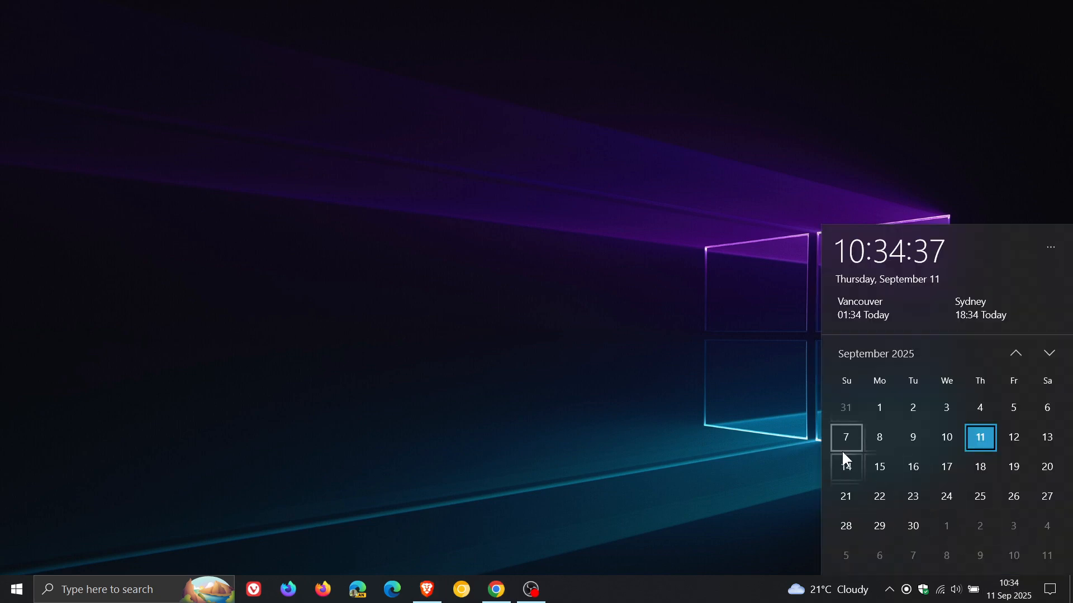
pyautogui.click(646, 155)
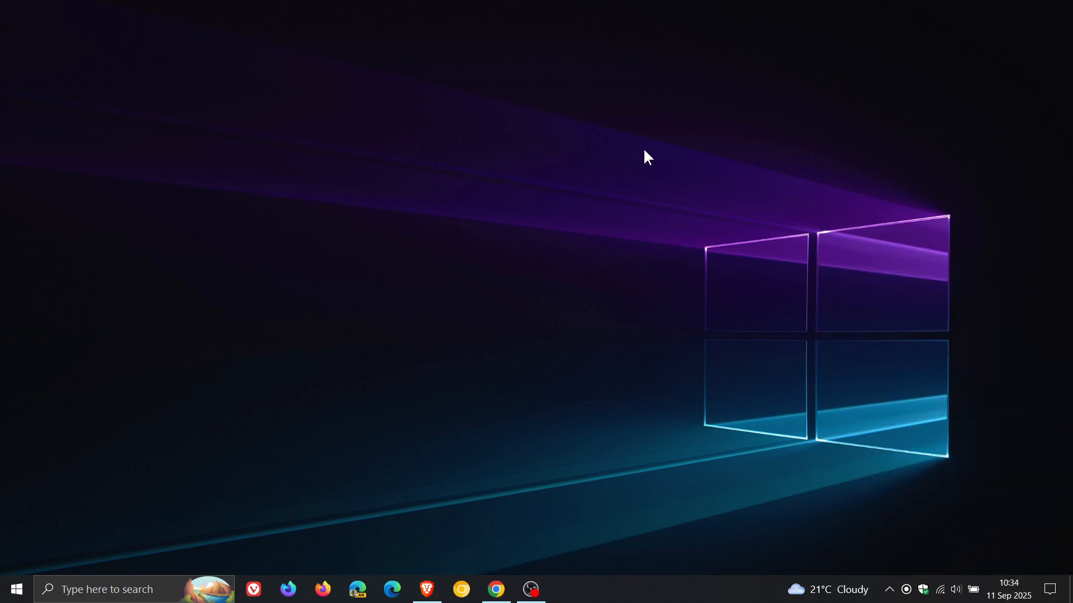